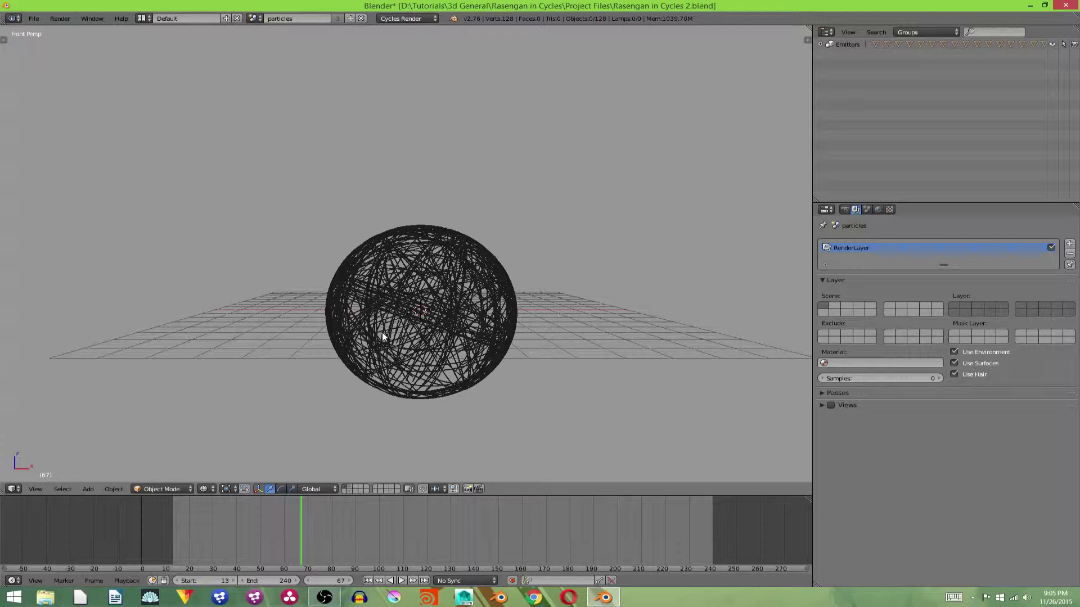
Inspect the scene layer holding the icosphere emitter and select the emitter.
middle_click_drag(417, 285, 475, 295)
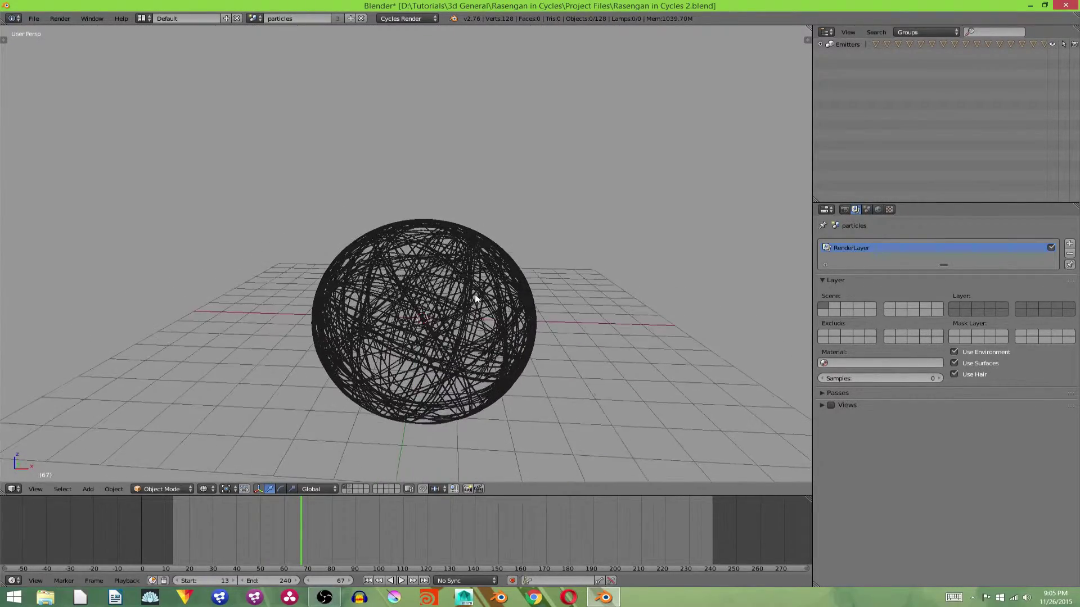
left_click(350, 486)
scroll(390, 407, "down", 3)
right_click(431, 292)
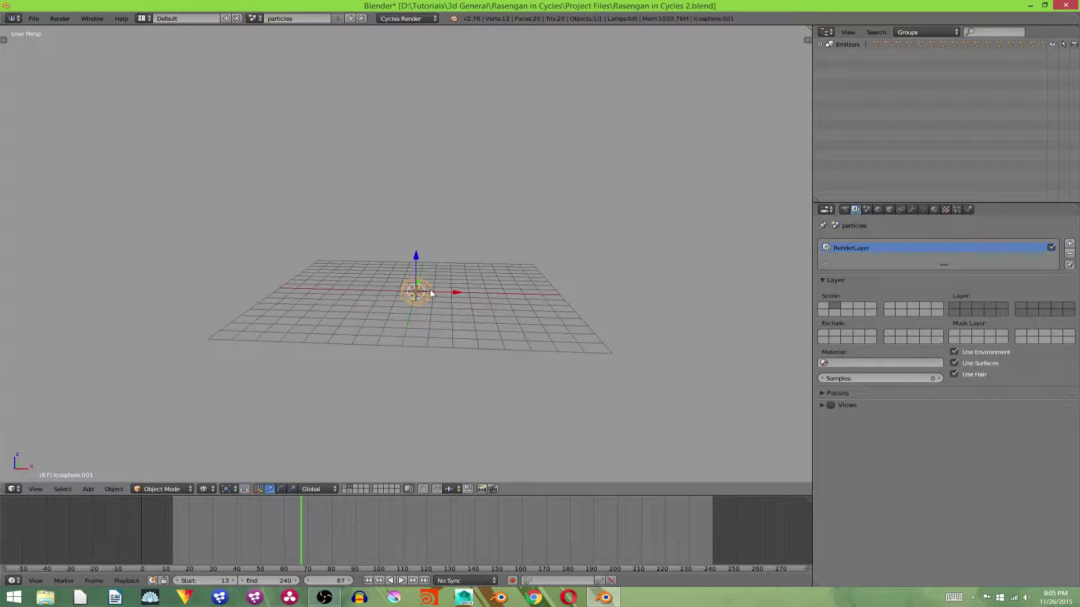
scroll(464, 317, "up", 5)
middle_click_drag(464, 318, 388, 216)
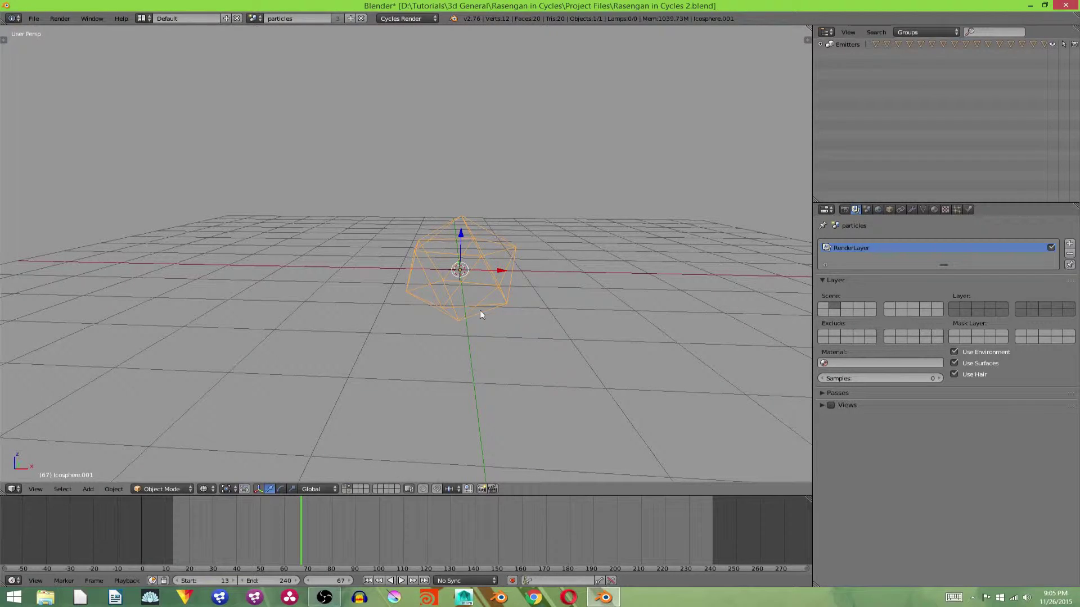
Check the wire-sphere and camera layers, then switch to an empty scene layer.
left_click(345, 487)
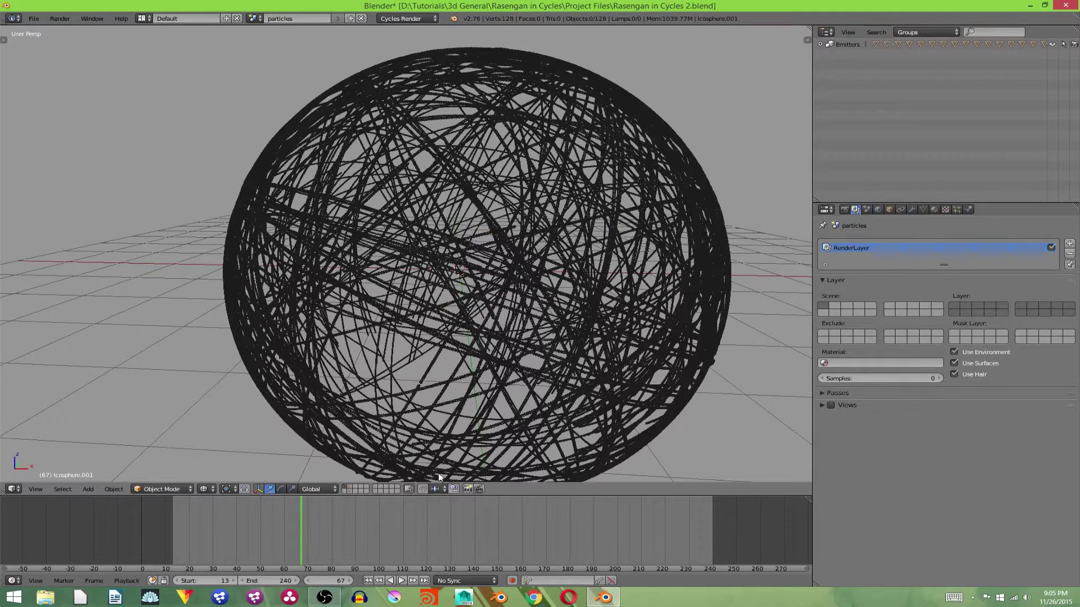
scroll(616, 219, "down", 3)
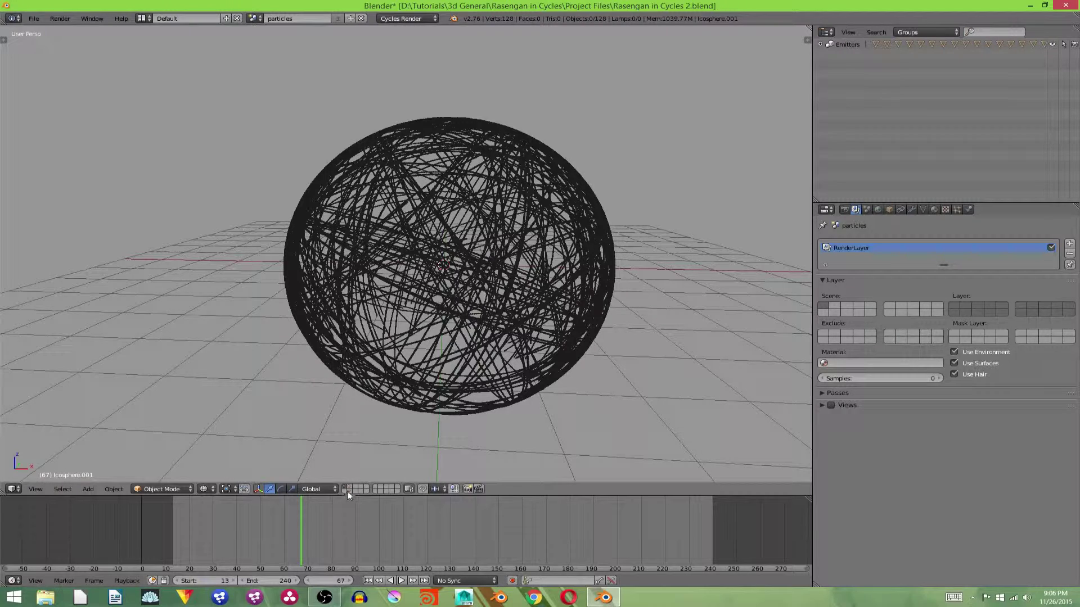
left_click(349, 490)
scroll(474, 311, "down", 5)
mouse_move(474, 310)
middle_mouse_down()
mouse_move(561, 319)
mouse_move(467, 315)
mouse_move(473, 323)
middle_mouse_up()
scroll(473, 323, "up", 5)
left_click(345, 489)
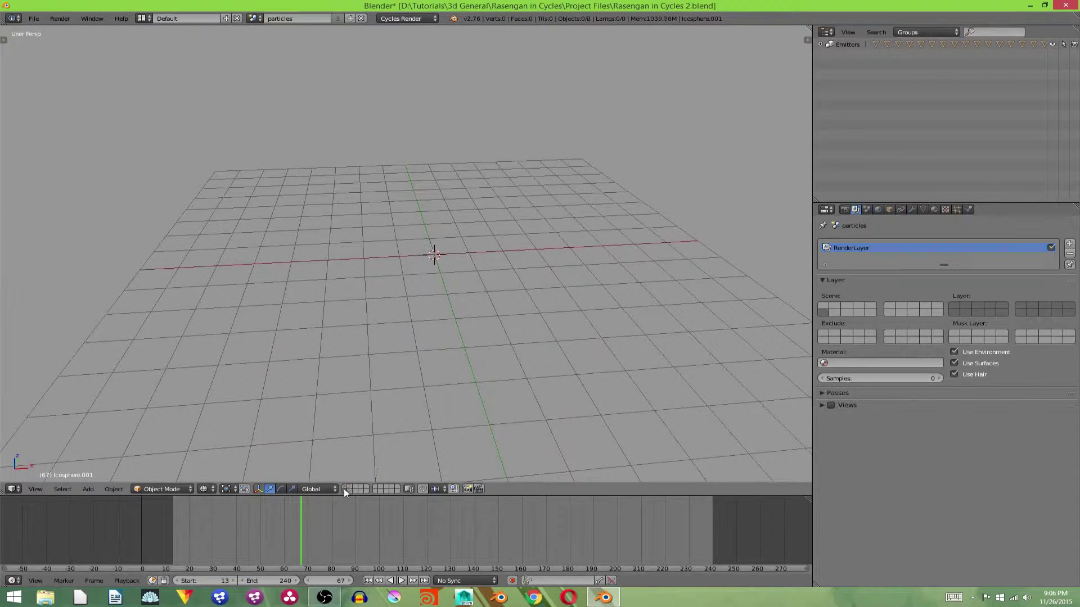
Add a UV sphere at the origin and scale it down to a tiny size.
key("shift+a")
mouse_move(461, 227)
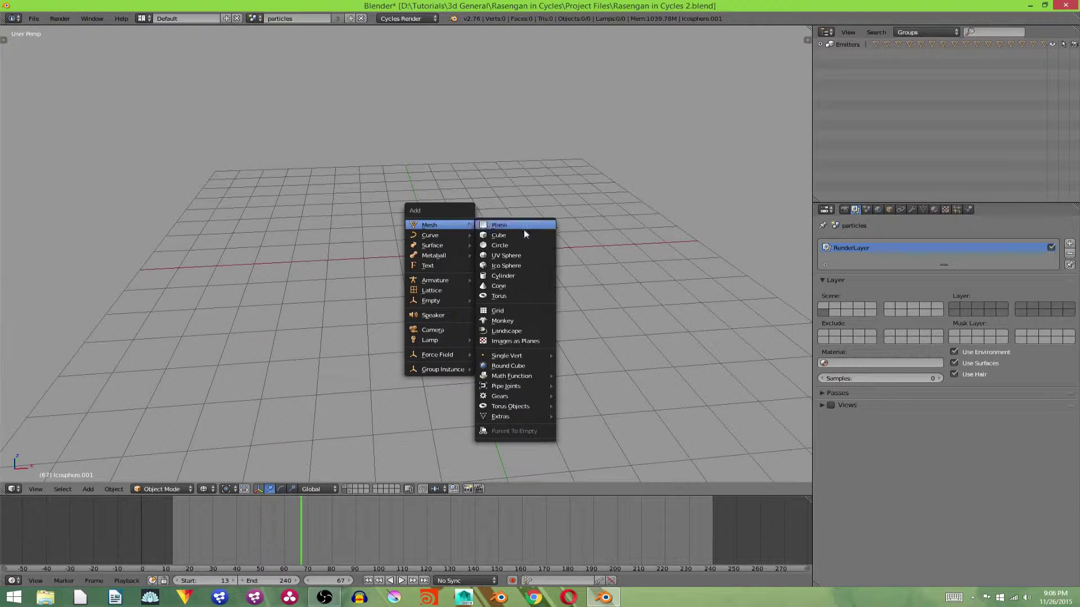
left_click(540, 255)
key("s")
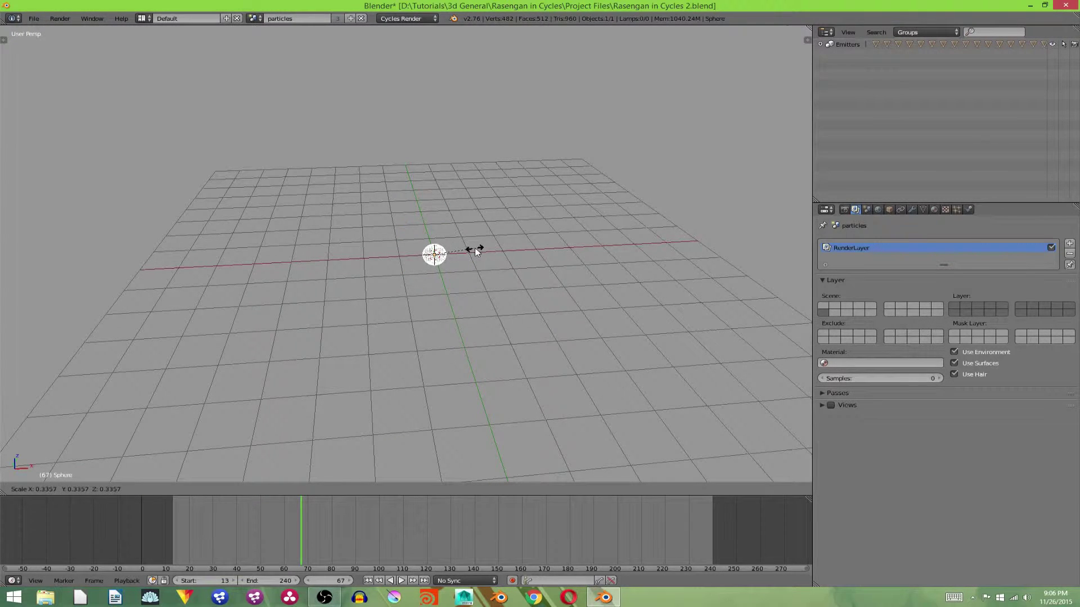
left_click(459, 254)
Give the sphere a new material named 'Emission' using an Emission surface shader.
left_click(934, 209)
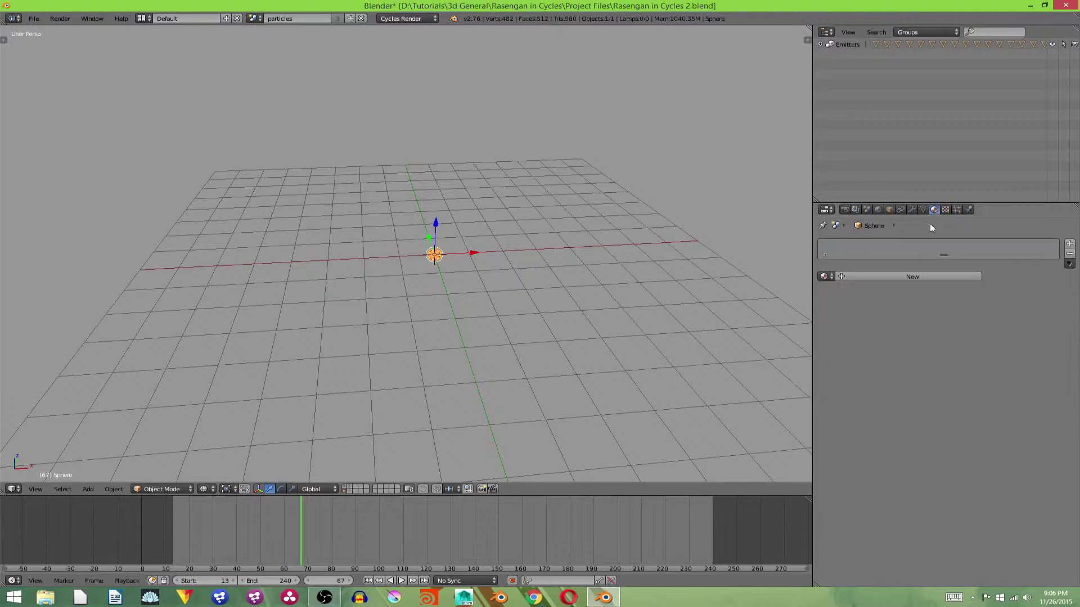
left_click(866, 277)
type("Emission")
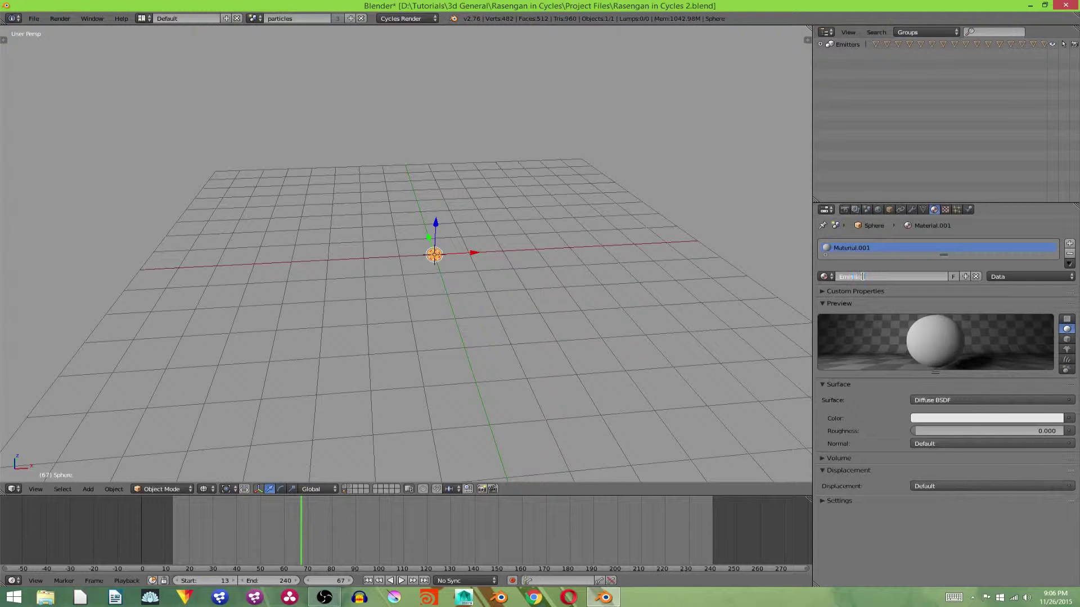
key("Return")
left_click(1000, 400)
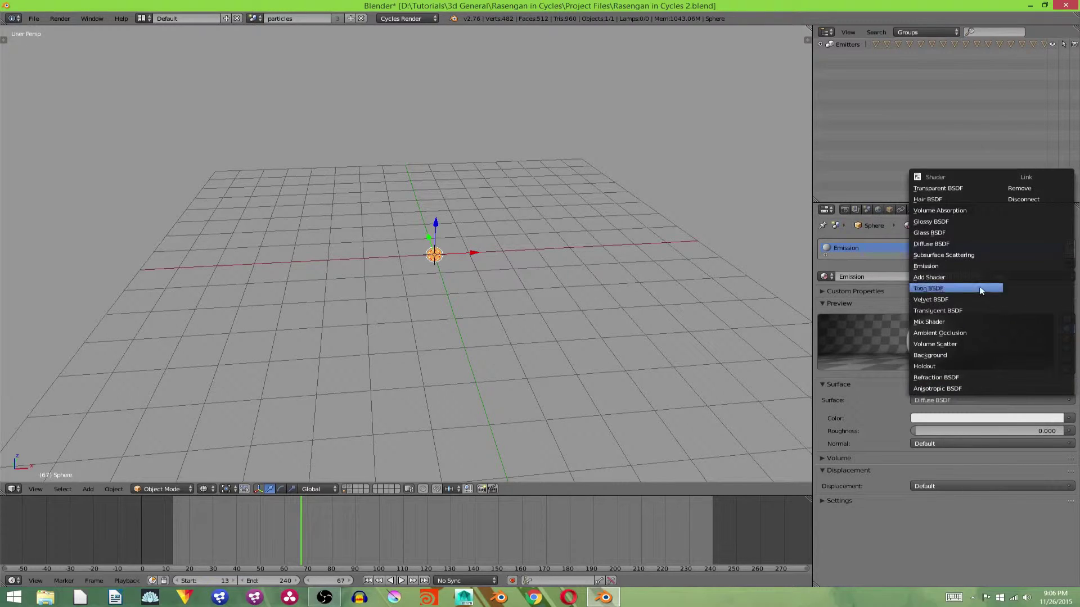
left_click(966, 266)
Set the emission strength to 50 and the emission colour to light blue.
left_click(1025, 431)
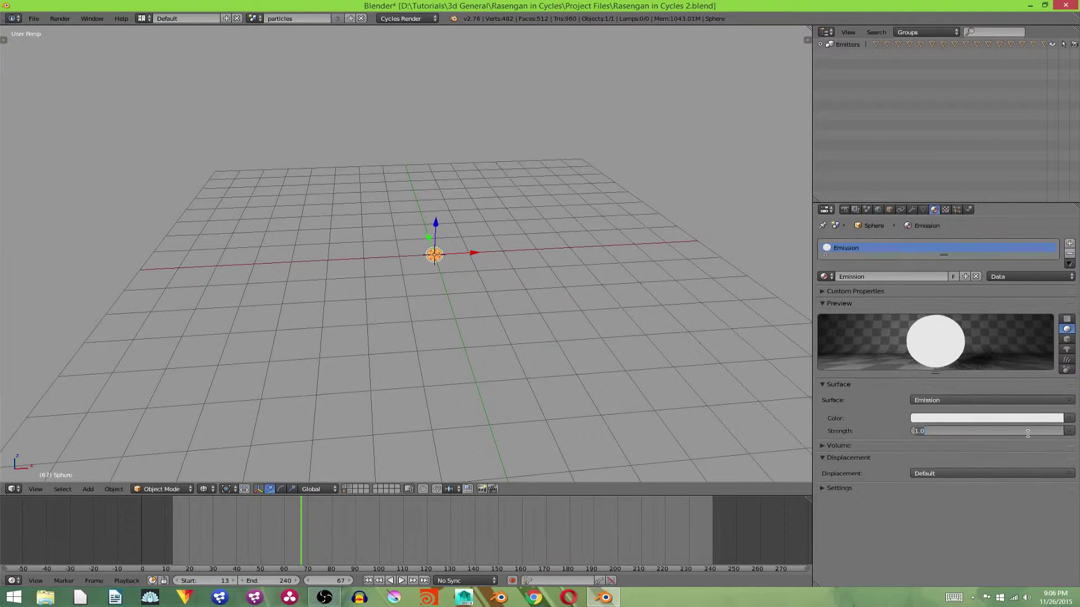
type("50")
key("Return")
left_click(985, 418)
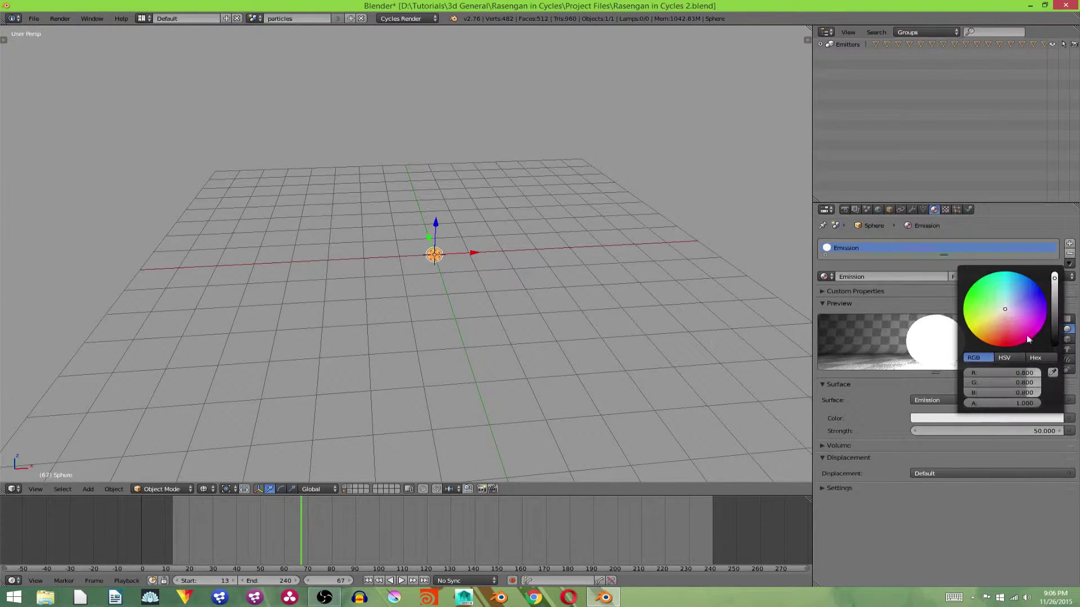
left_click_drag(1012, 293, 1015, 298)
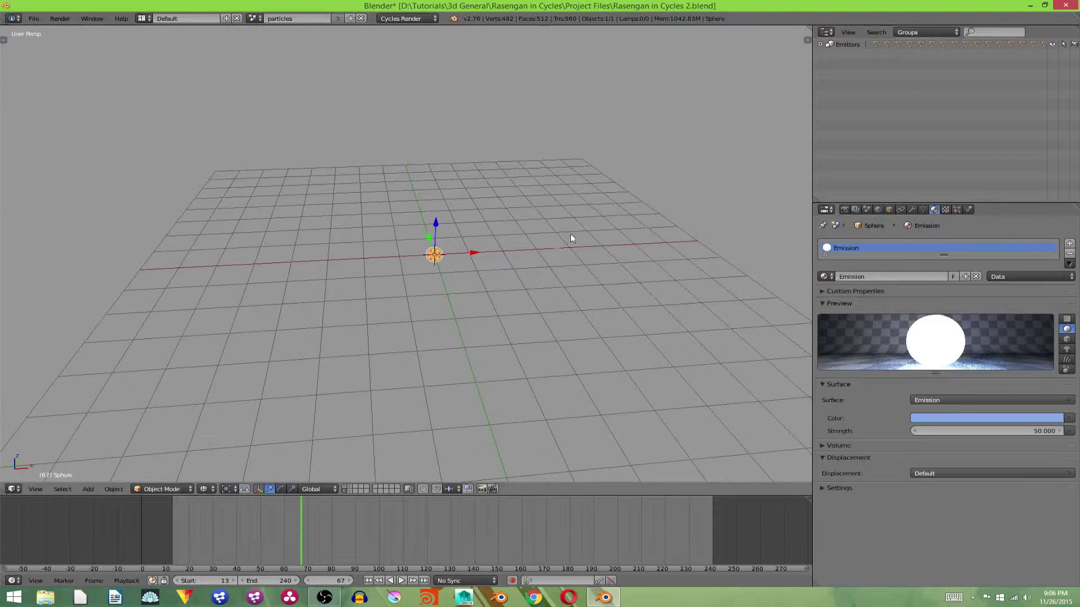
middle_click_drag(571, 236, 757, 235)
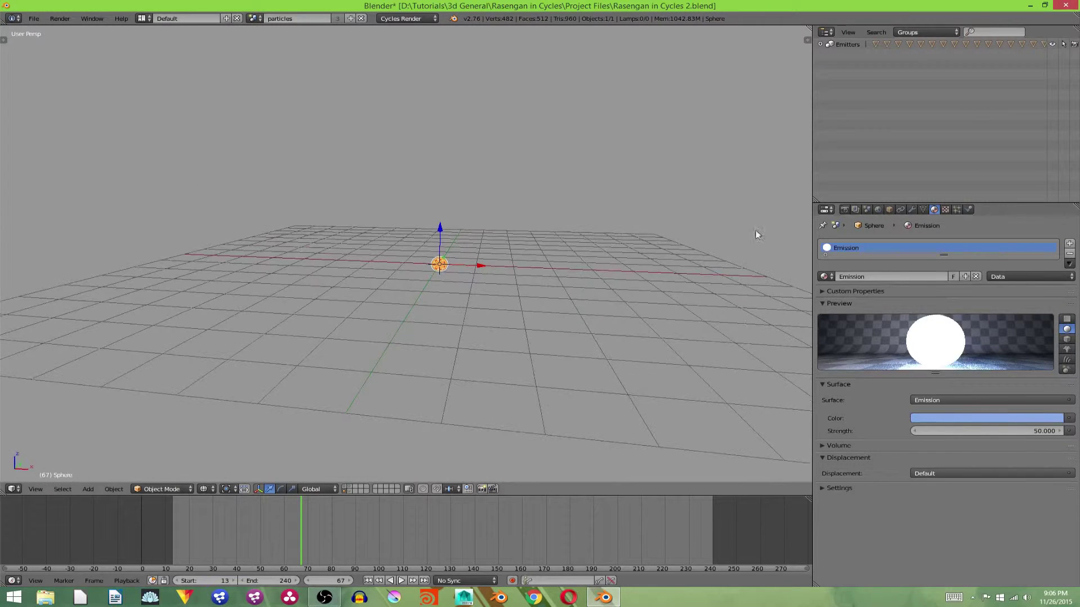
Add a second render layer and name it 'Flare'.
left_click(853, 209)
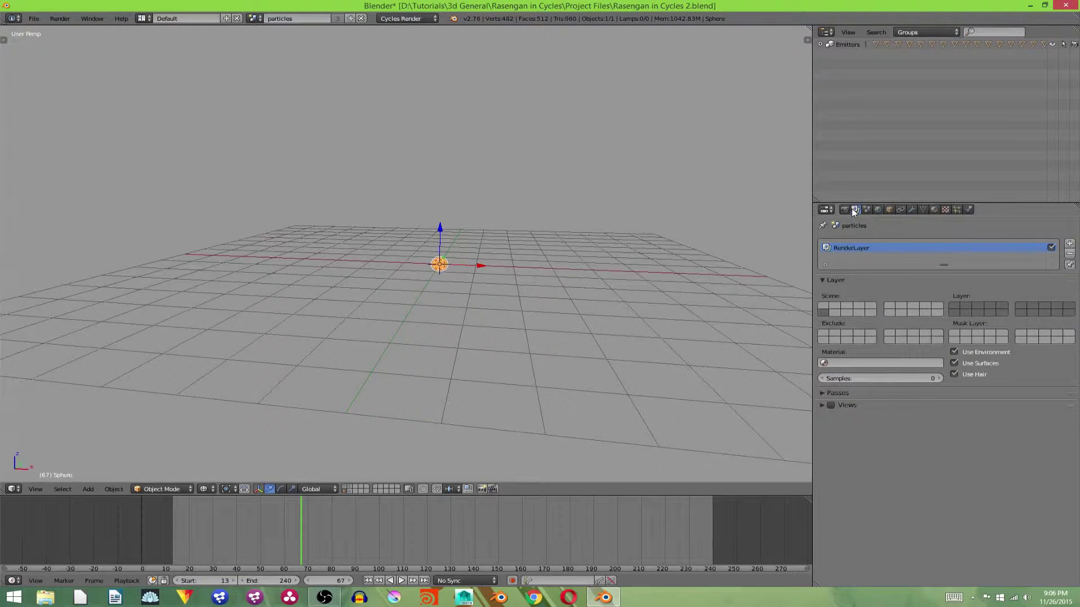
left_click(1069, 244)
double_click(873, 258)
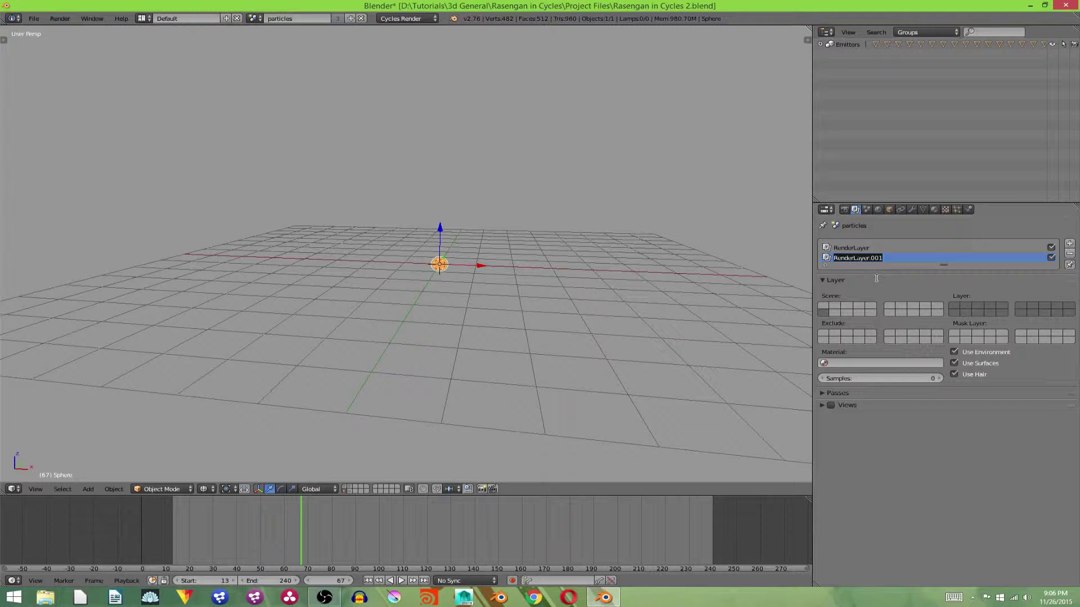
type("Flare")
key("Return")
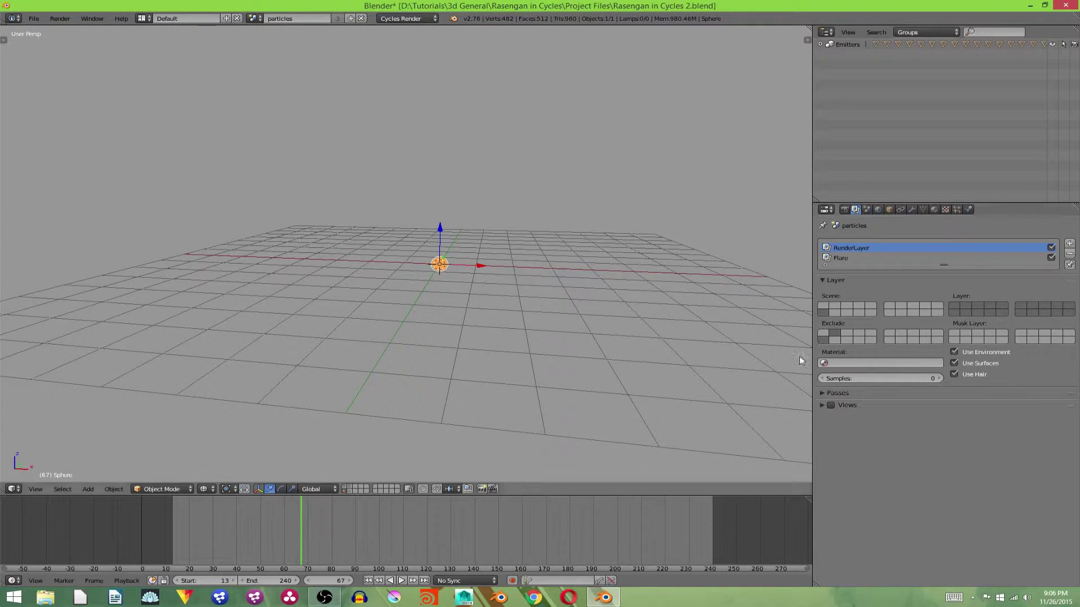
Glance at the icosphere layer, return to the sphere layer, and make Flare the active render layer.
left_click(351, 491)
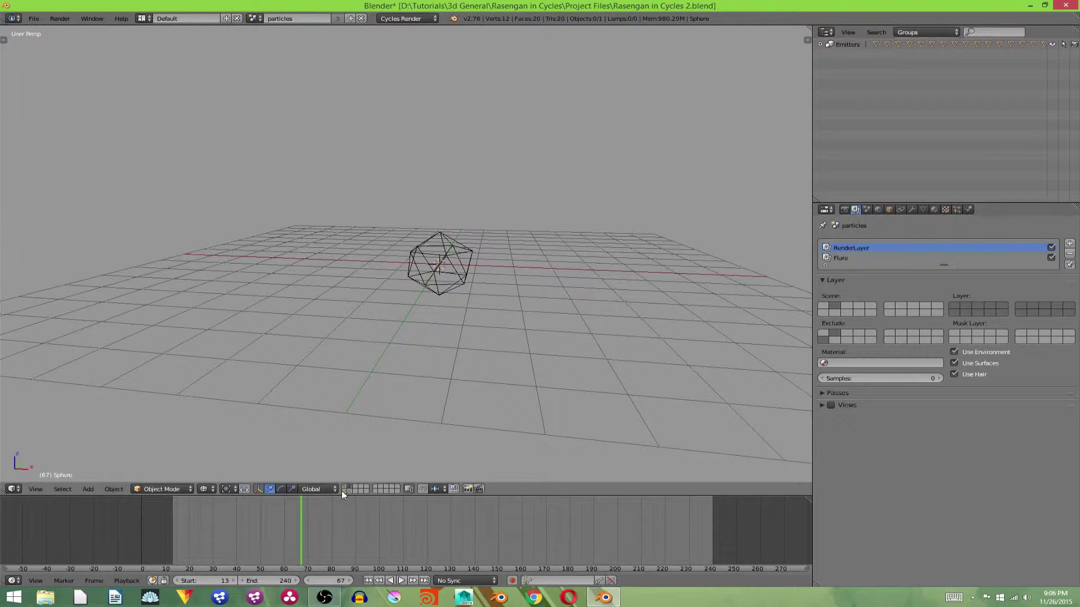
left_click(342, 490)
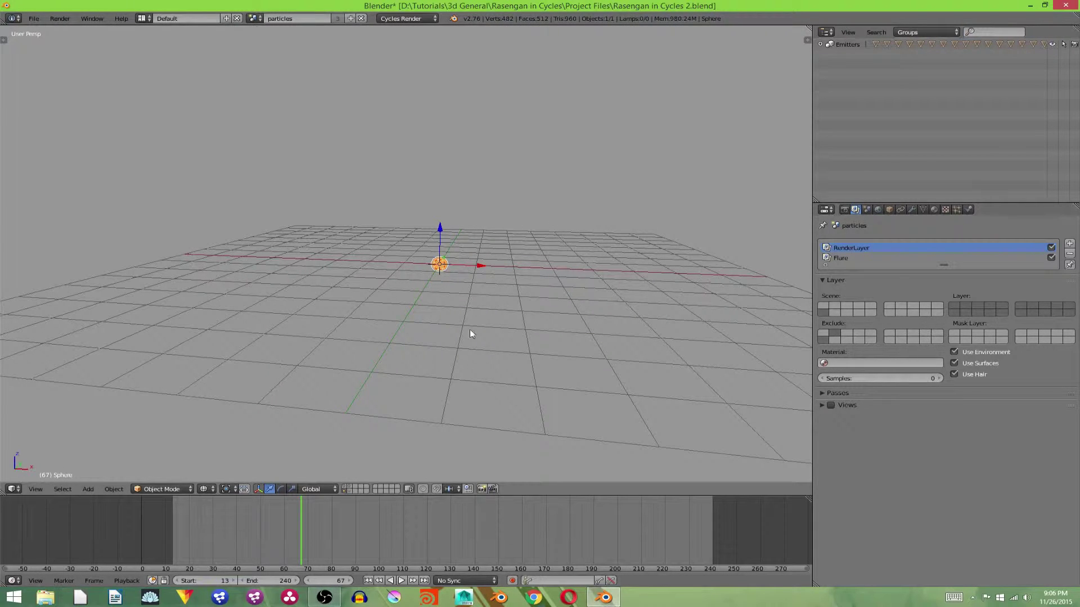
left_click(880, 258)
middle_click_drag(440, 266, 484, 281)
scroll(410, 299, "down", 3)
middle_click_drag(410, 299, 455, 279)
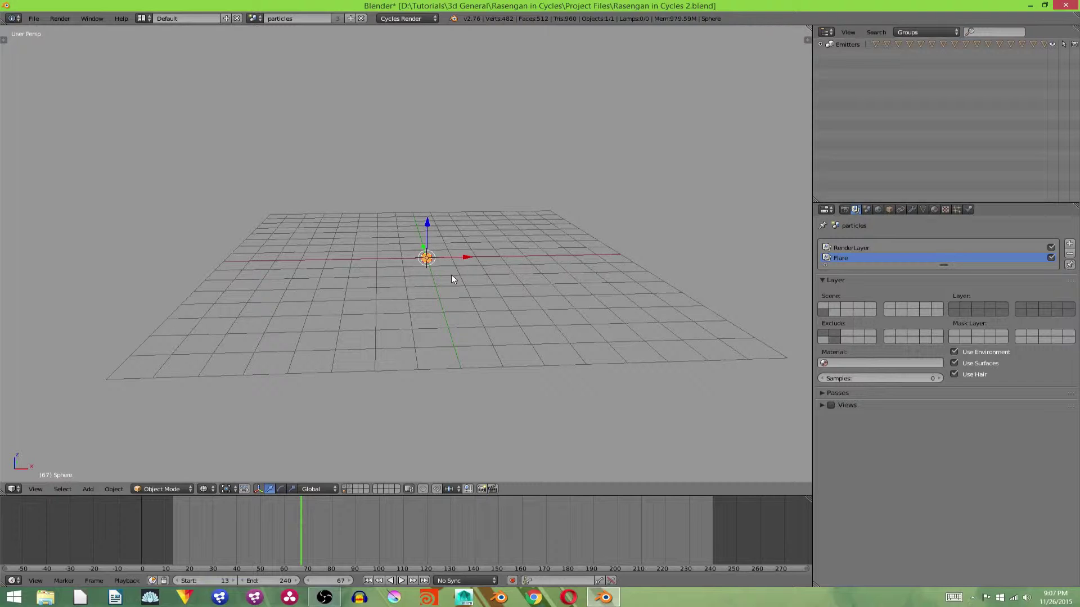
Switch the screen layout to Compositing and maximize the compositing node tree.
left_click(142, 18)
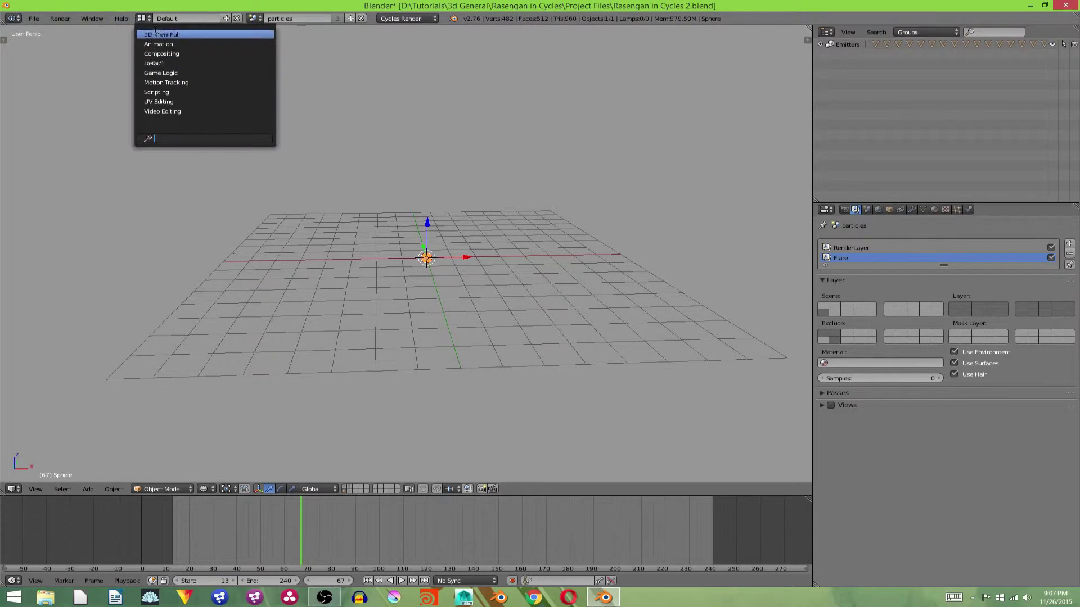
left_click(172, 53)
scroll(397, 228, "up", 6)
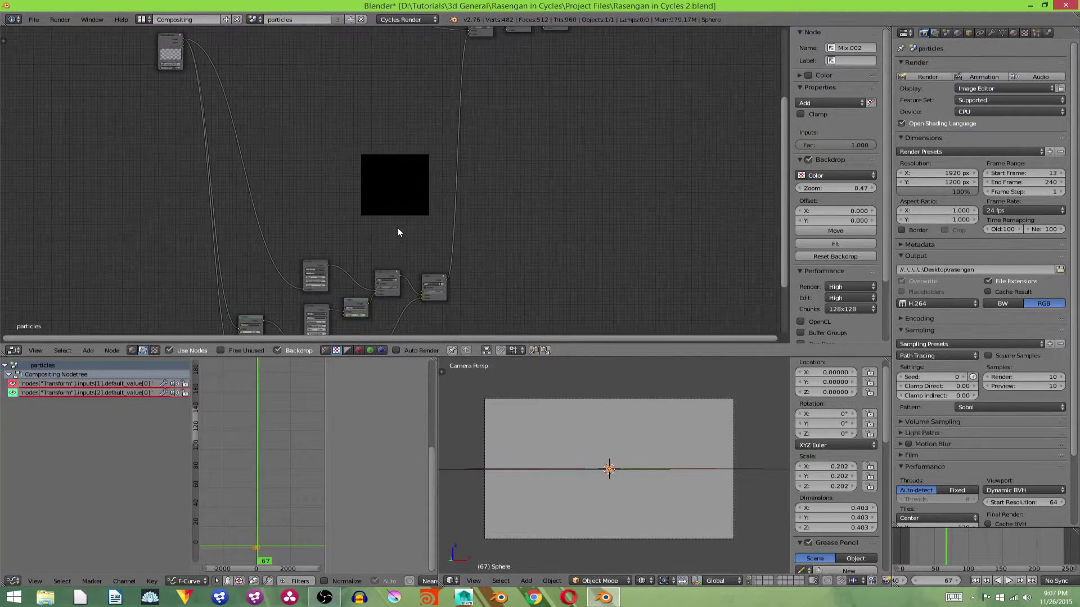
key("ctrl+space")
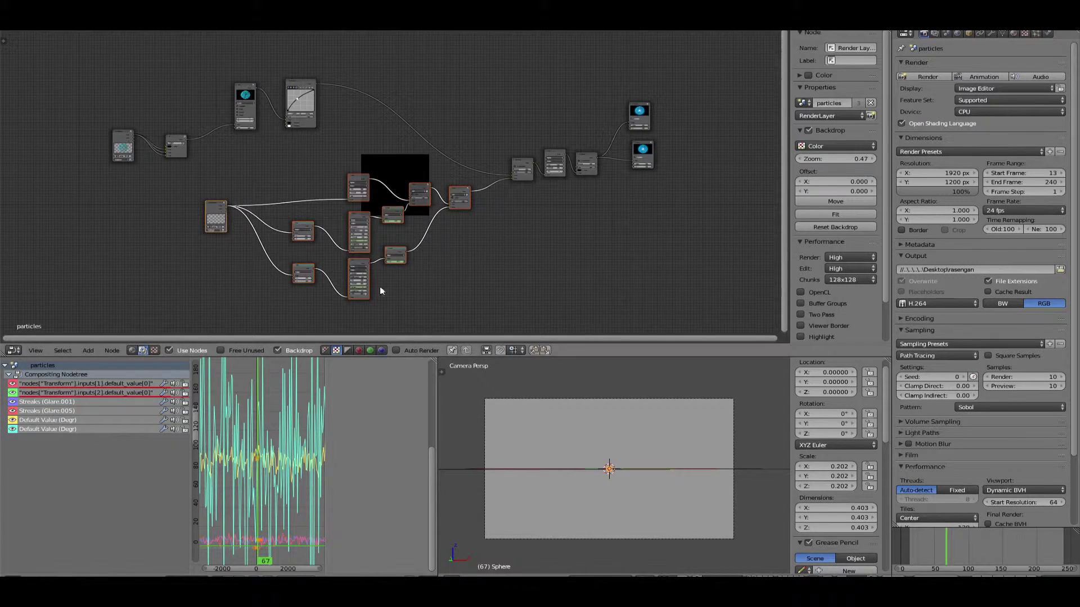
Deselect all nodes, make the middle Glare node active, and center the Glare nodes.
key("a")
scroll(471, 270, "up", 3)
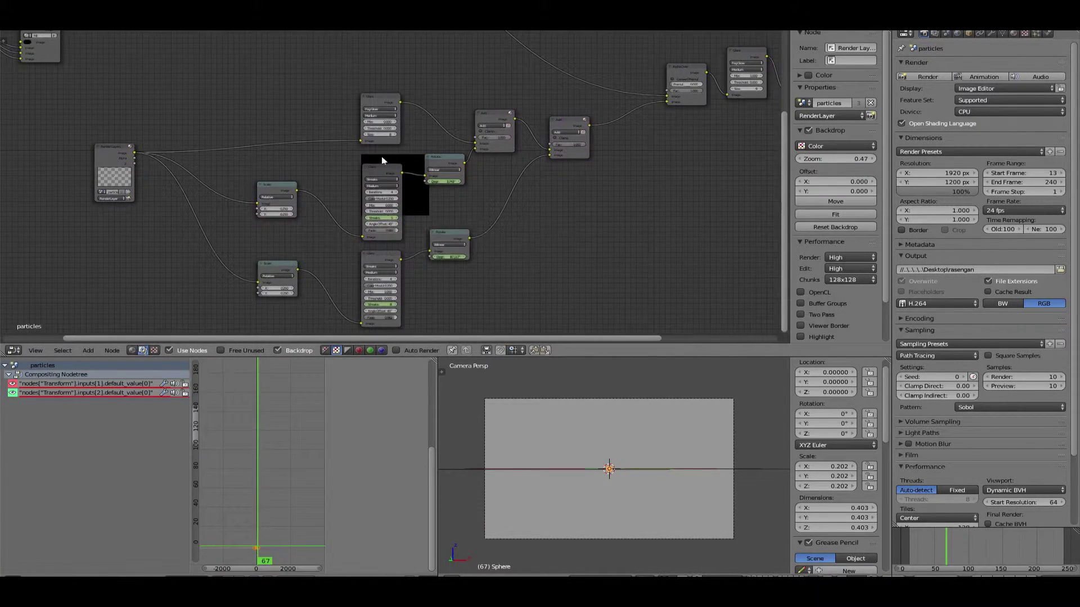
scroll(400, 130, "up", 1)
scroll(400, 130, "up", 2)
left_click(415, 116)
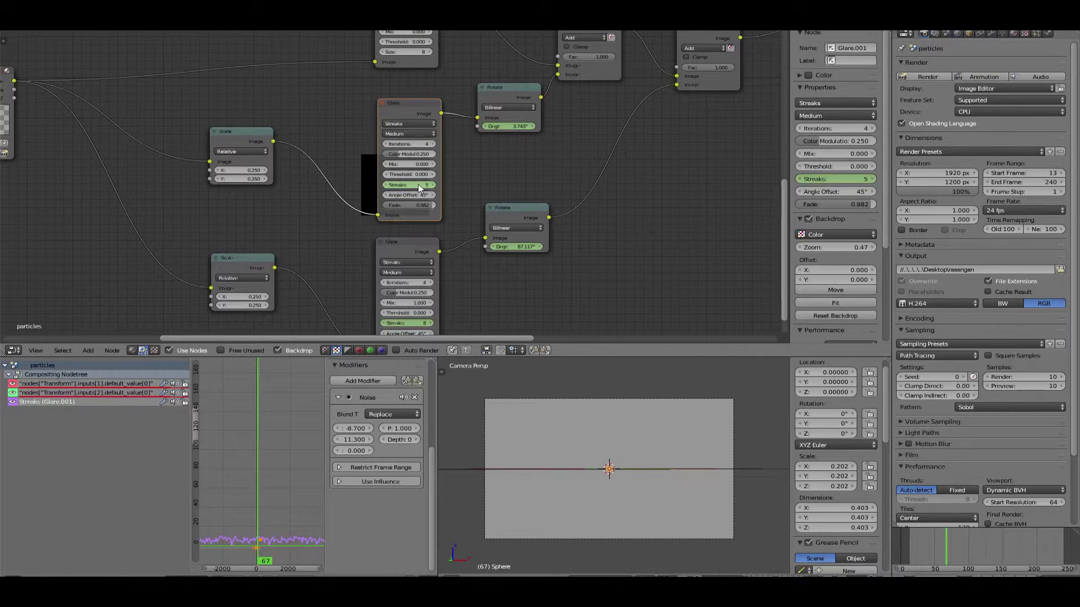
scroll(428, 191, "down", 1)
middle_click_drag(479, 236, 491, 181)
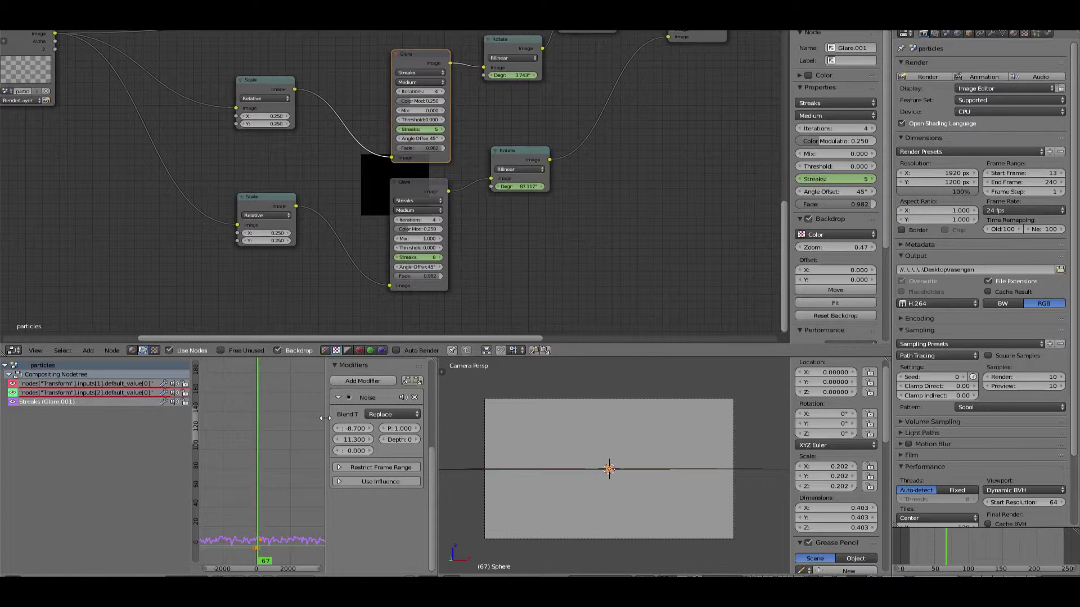
Toggle the Graph Editor sidebar to show the Streaks curve's Noise modifier.
key("n")
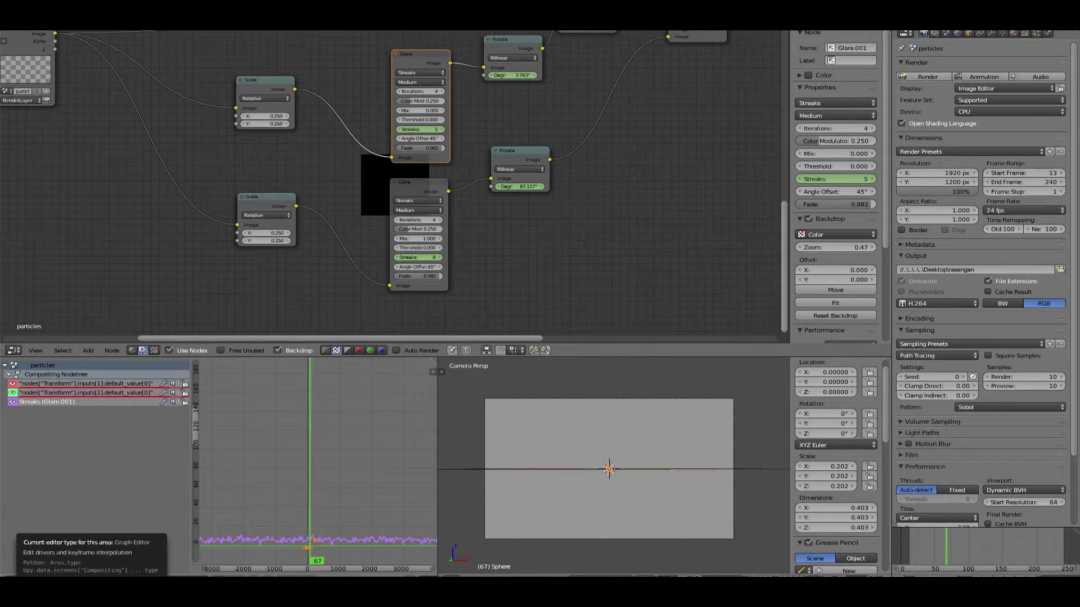
left_click(14, 350)
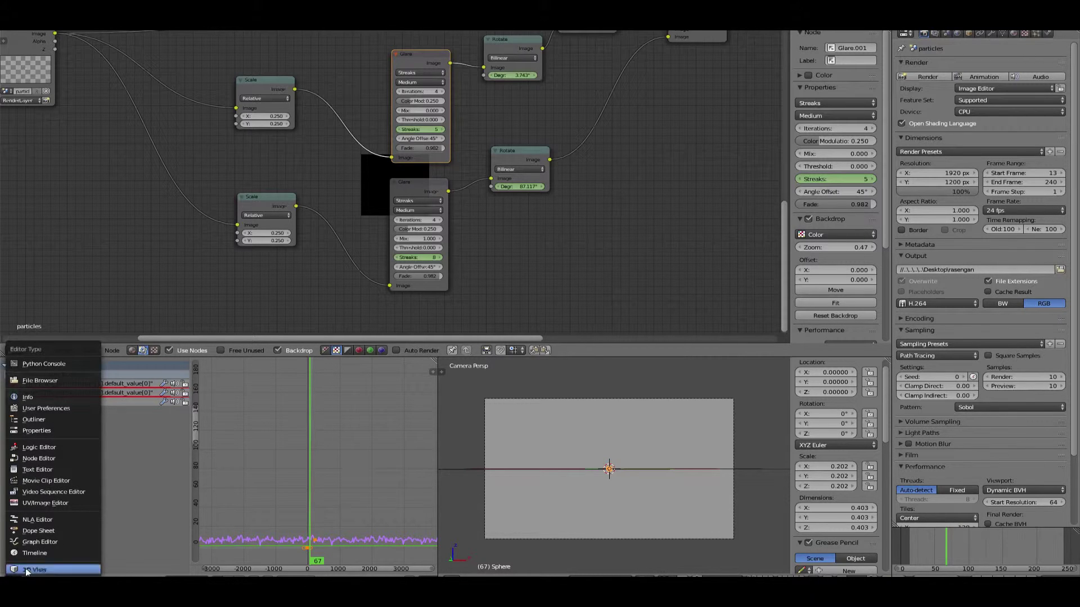
key("Escape")
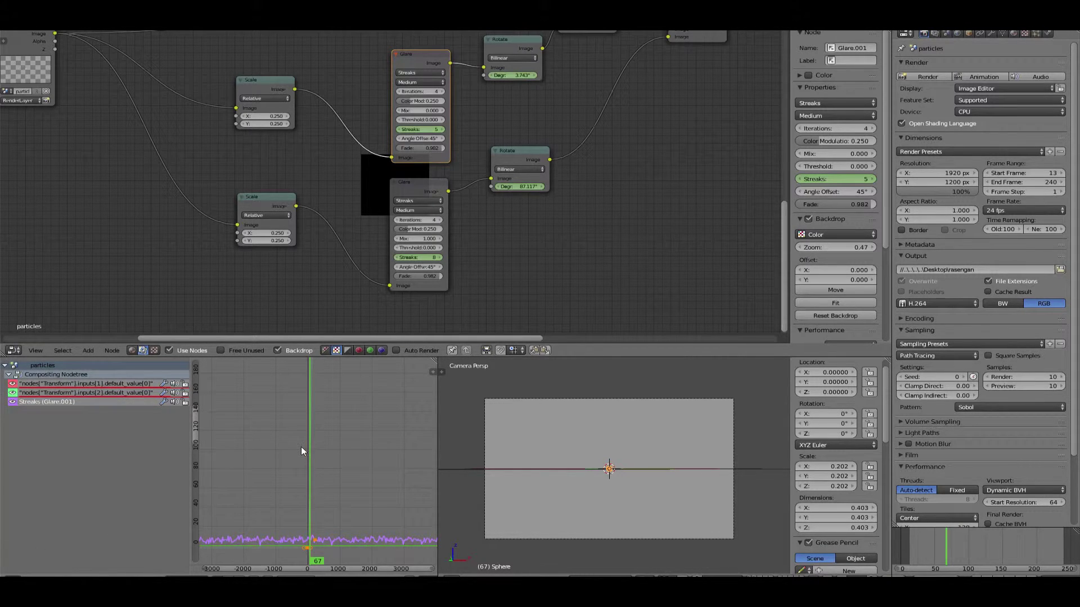
key("n")
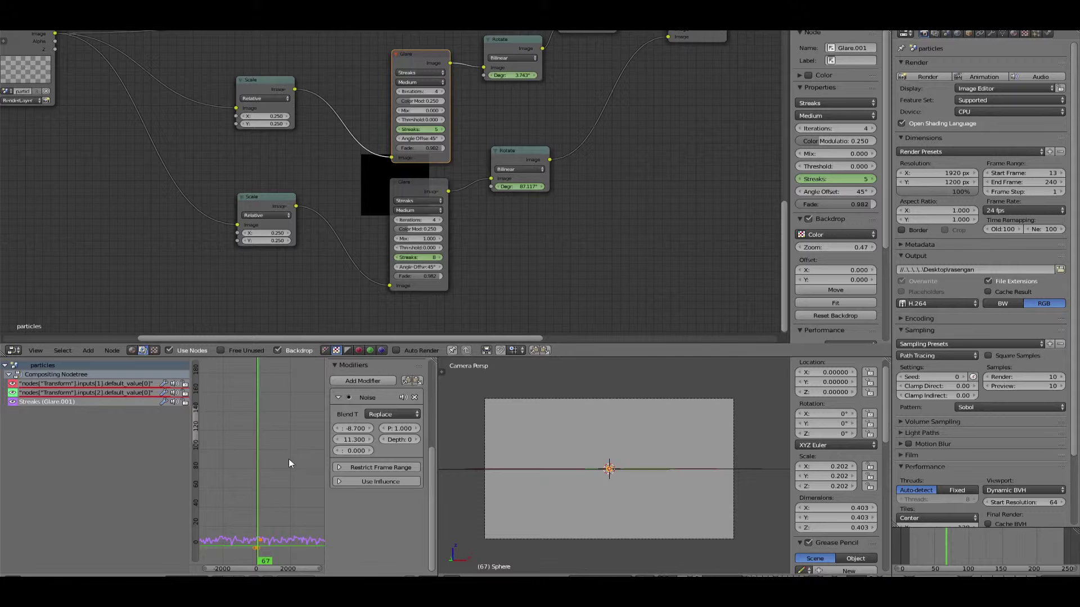
Center the noise curve and Glare nodes, then render frame 67 with F12.
middle_click_drag(289, 463, 264, 398)
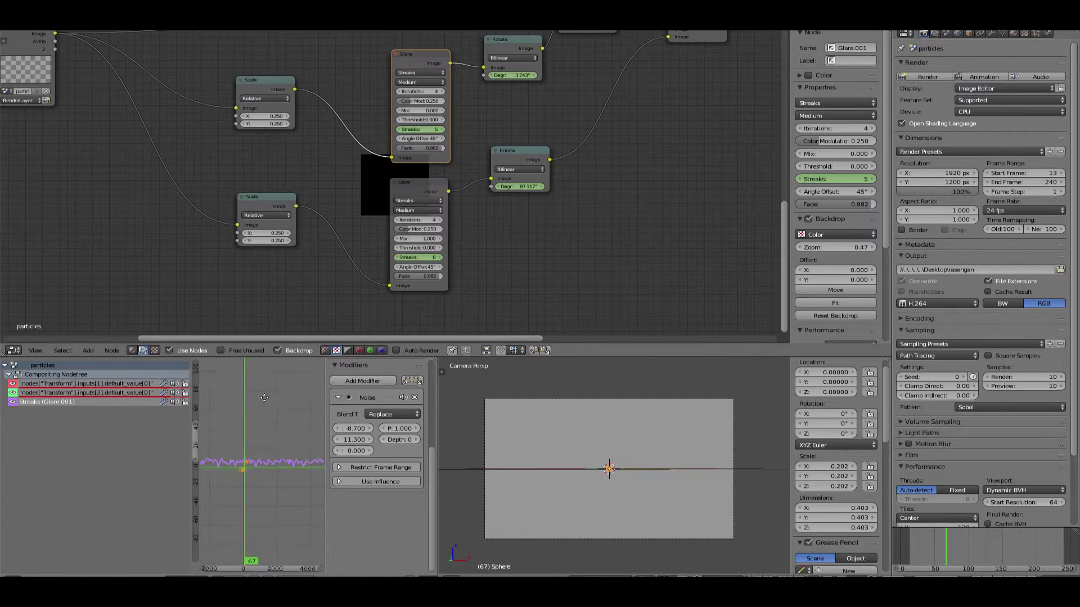
scroll(457, 103, "up", 1)
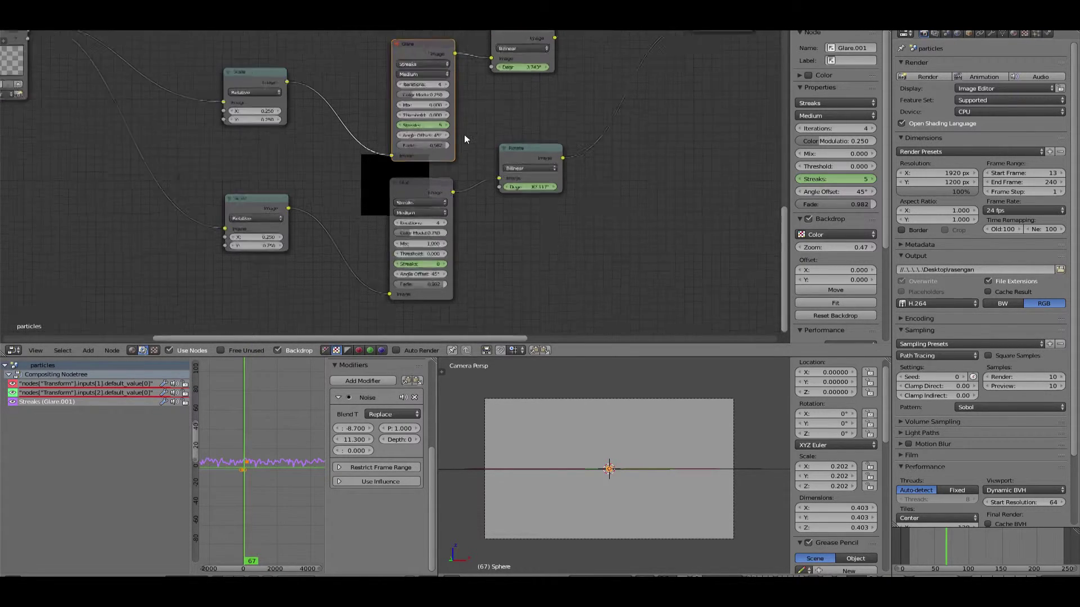
middle_click_drag(464, 134, 363, 206)
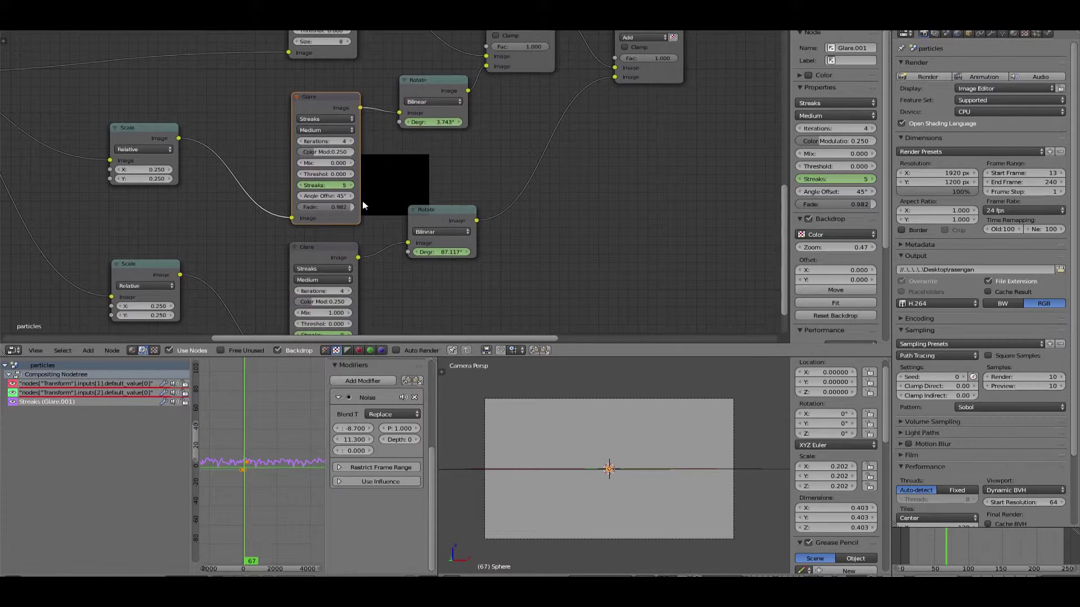
key("F12")
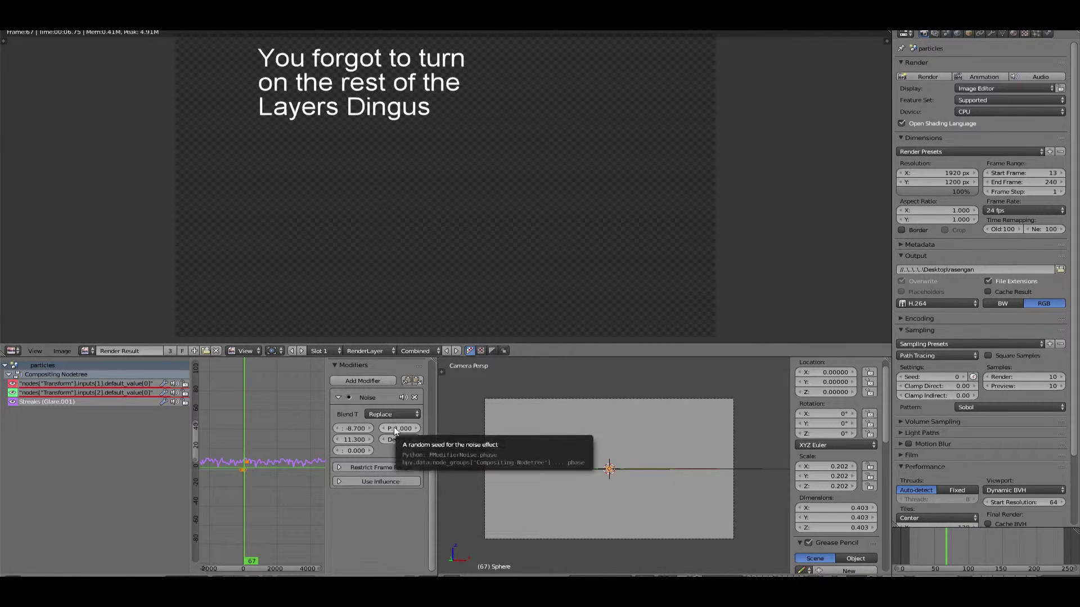
Return from the render to the node tree and show the lower Rotate node's curve.
key("shift+F3")
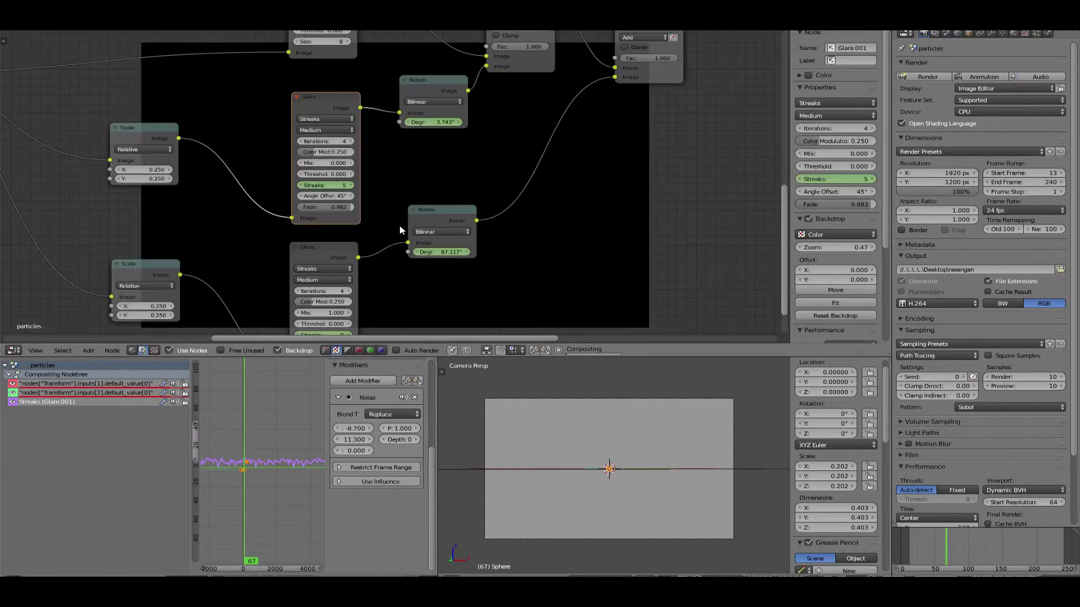
middle_click_drag(400, 229, 457, 165)
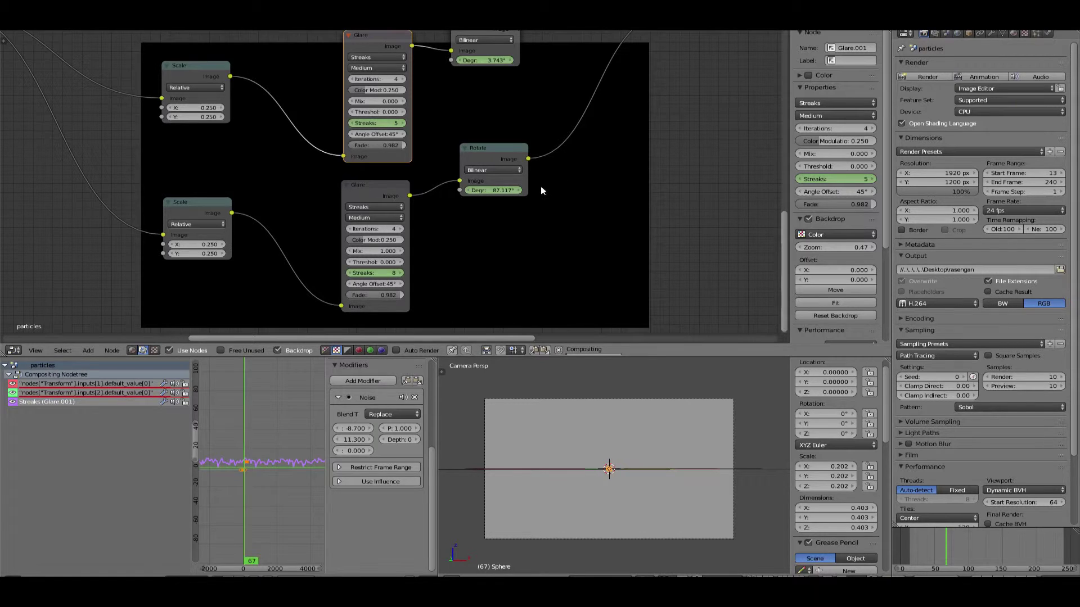
left_click(491, 151)
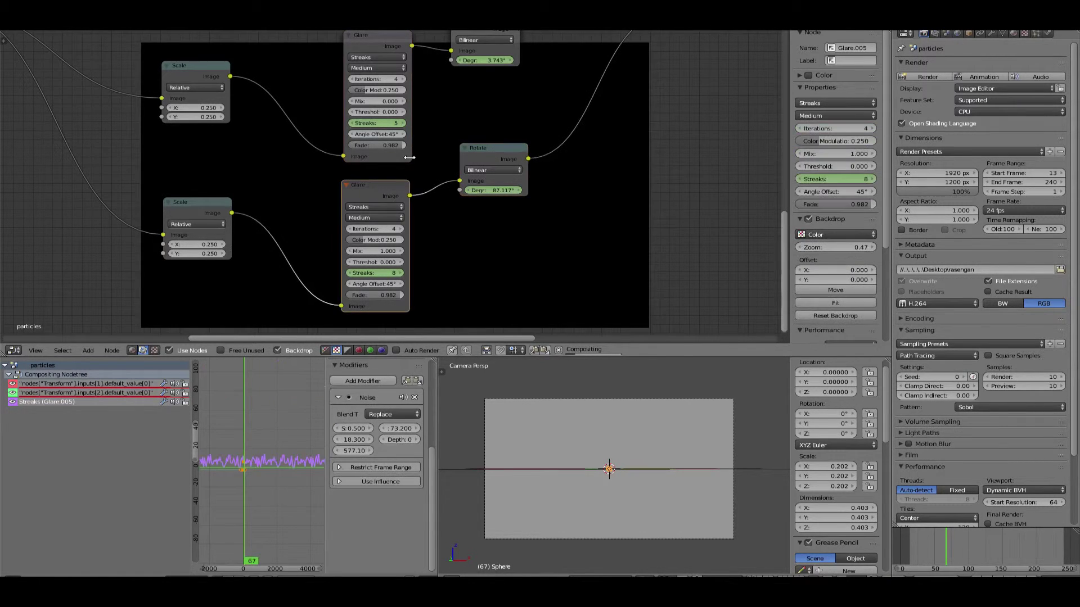
middle_click_drag(377, 193, 329, 284)
Step through the Rotate and Glare nodes, ending on the upper Rotate's Degr curve, and zoom out.
left_click(430, 110)
left_click(335, 129)
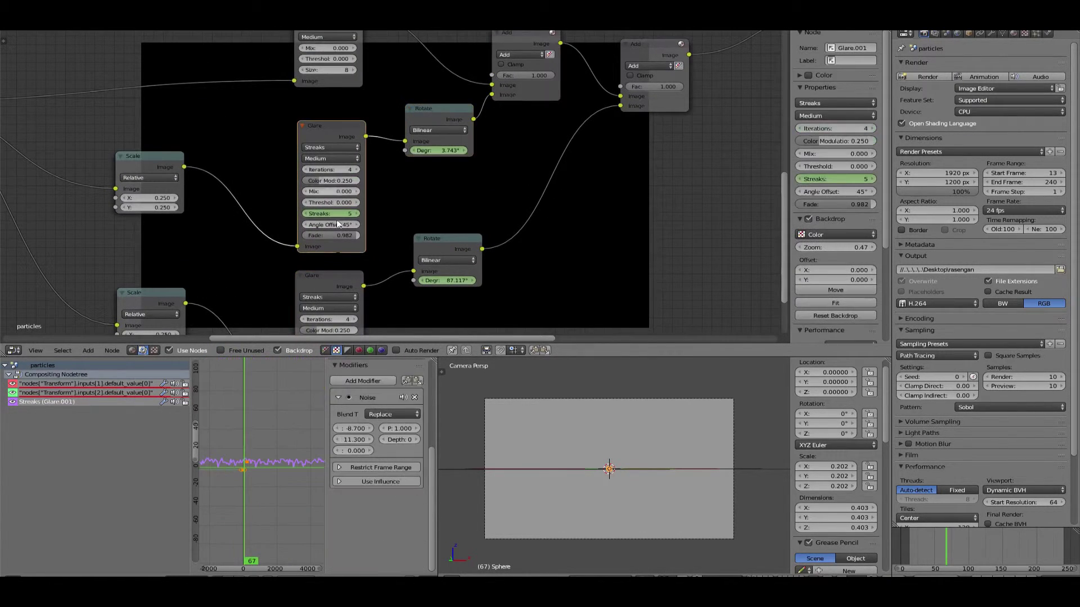
left_click(329, 281)
left_click(439, 119)
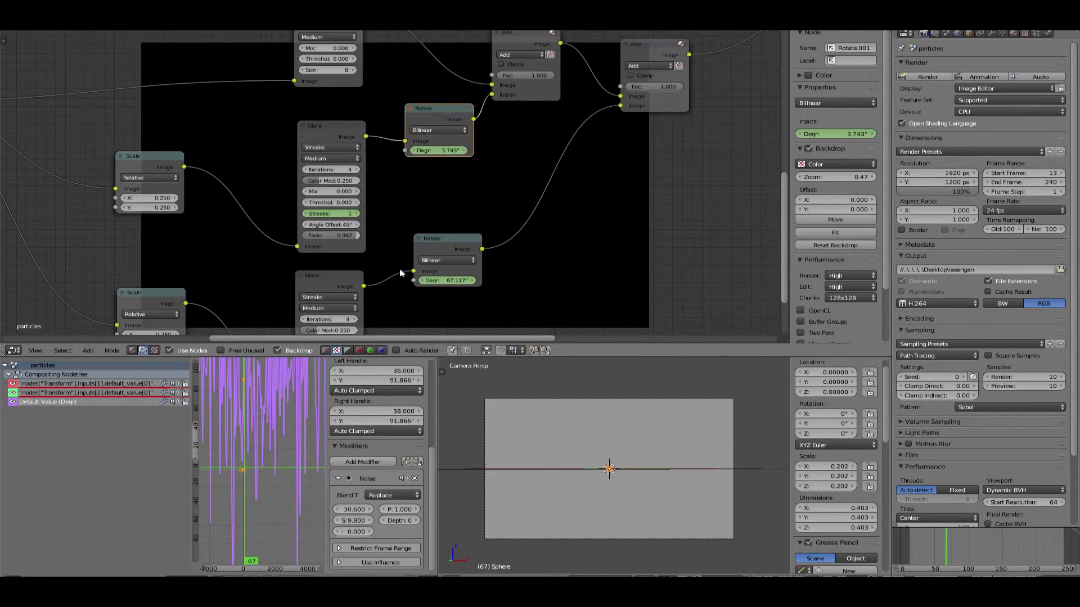
middle_click_drag(626, 274, 586, 225, "ctrl")
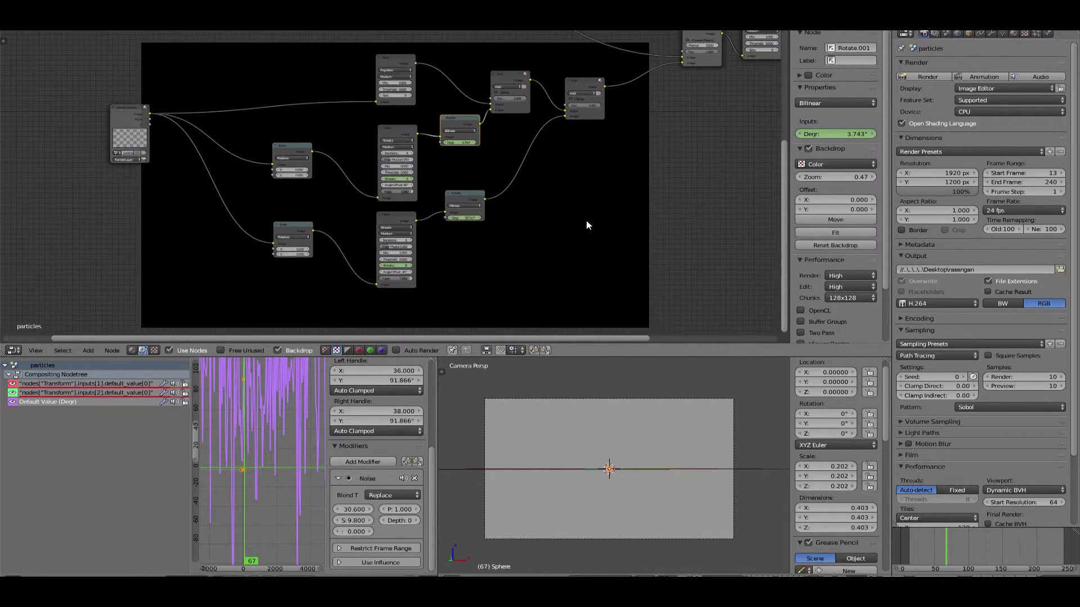